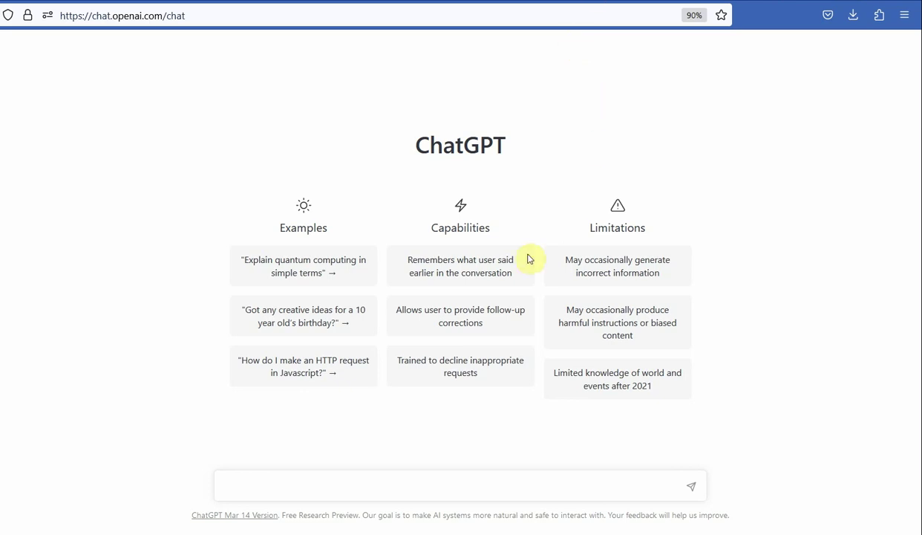
Step: Ask ChatGPT 'What is Servant Leadership?' and request definitions from different authors
left_click(389, 490)
type("What is Servant Leadership? Can you")
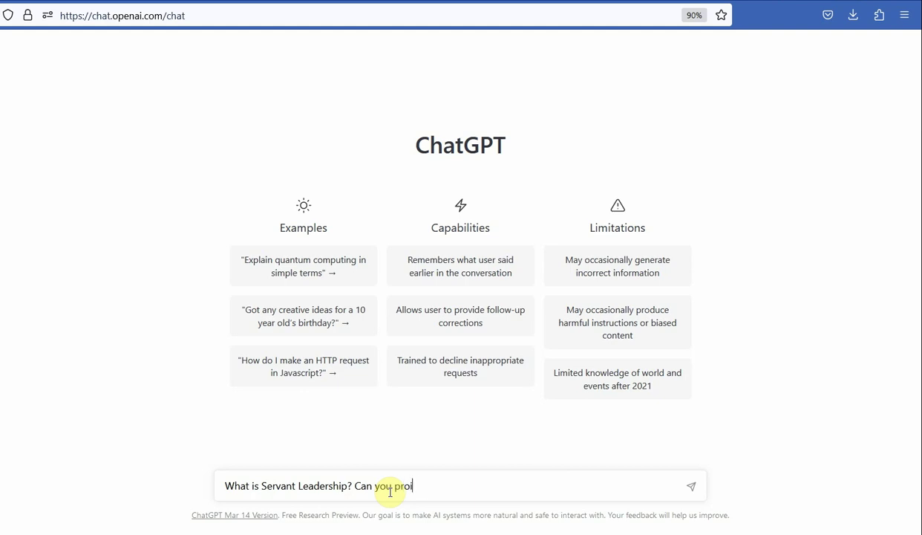
type(" provide some definitions")
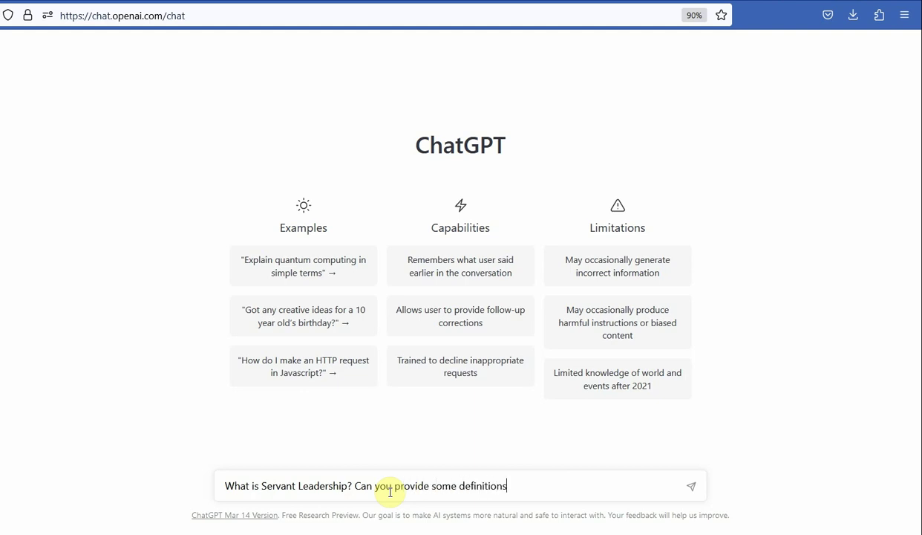
key("Return")
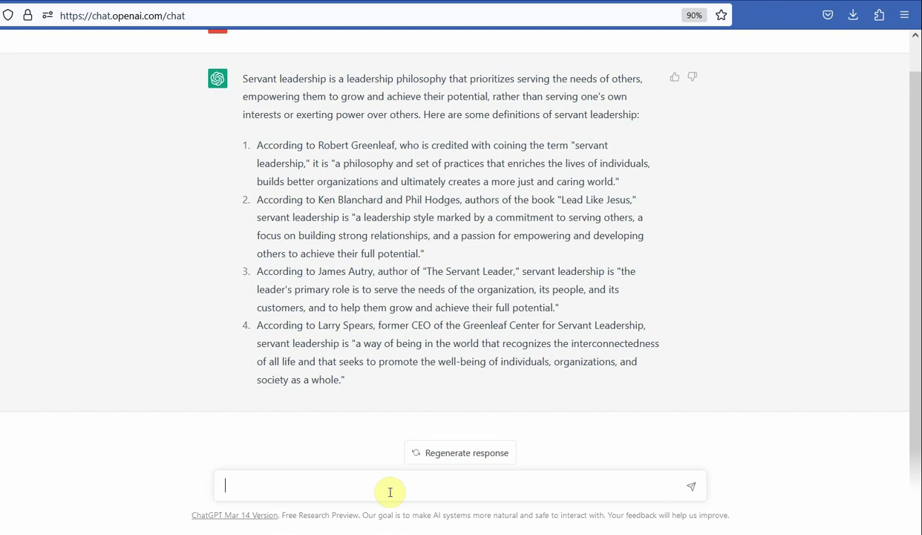
Step: Ask ChatGPT: 'Can you provide me the references for the definitions'
left_click_drag(244, 78, 401, 379)
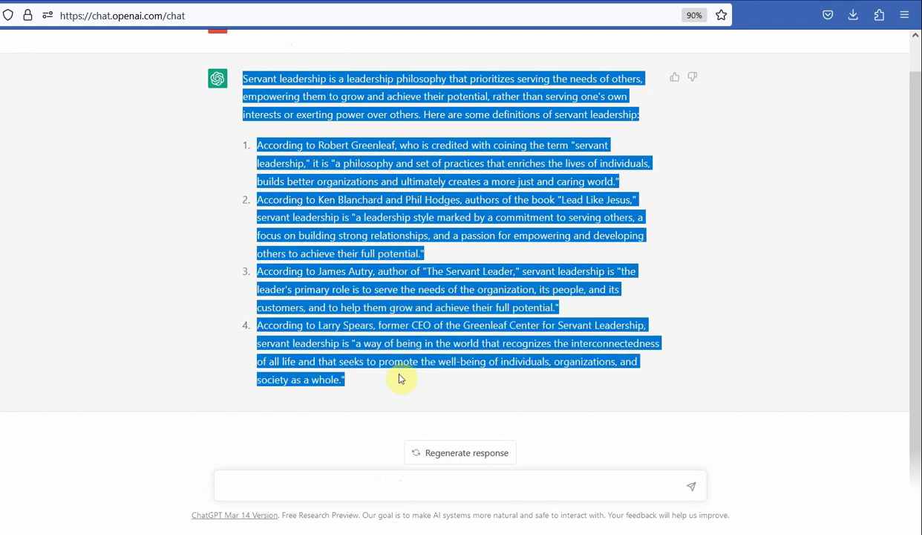
left_click(208, 266)
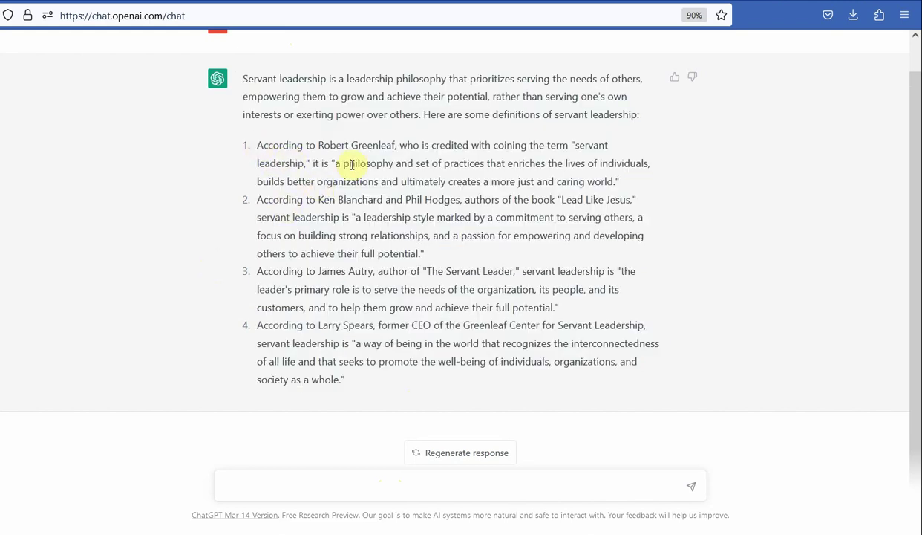
left_click(341, 485)
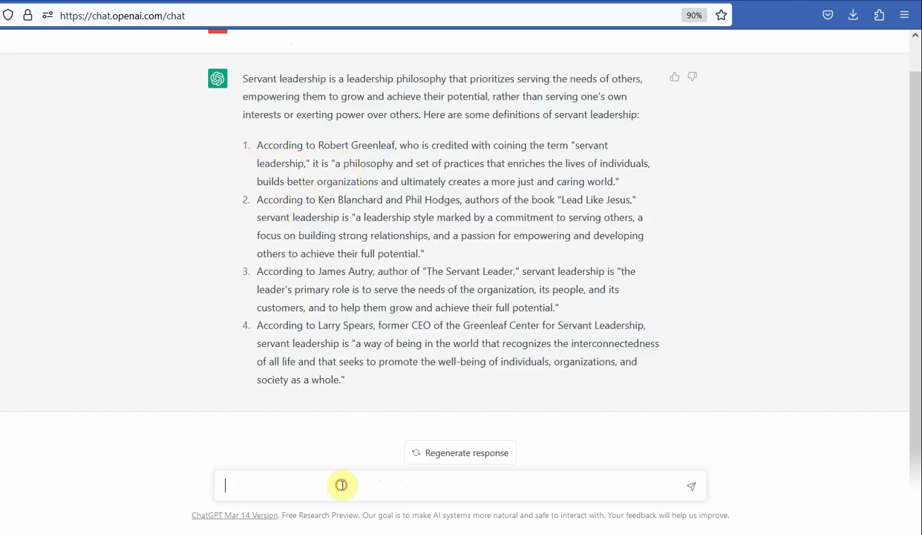
type("Can you provide me the references for the")
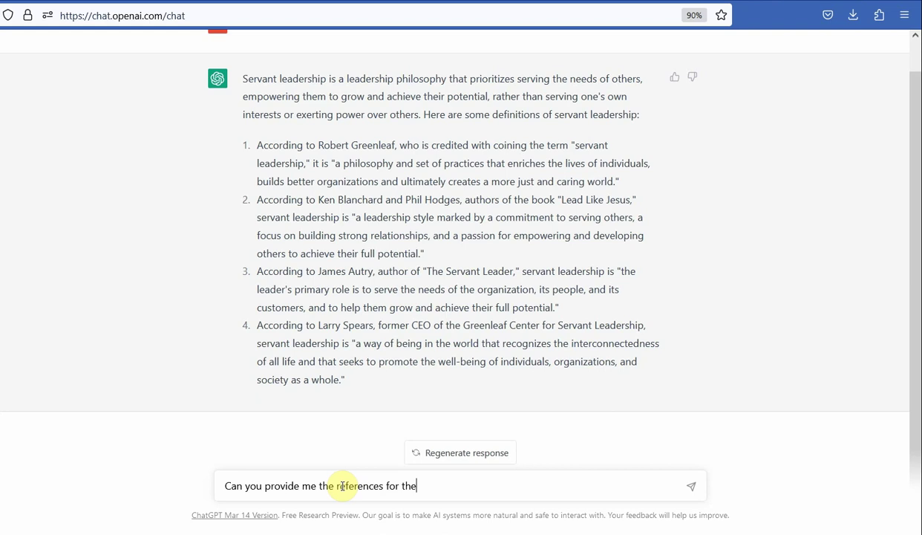
type(" definitions")
key("Return")
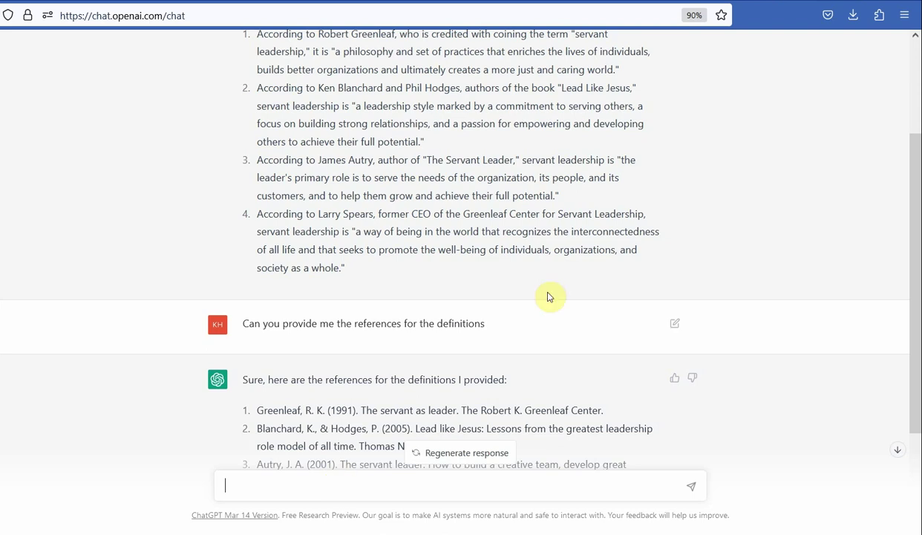
left_click_drag(912, 236, 901, 332)
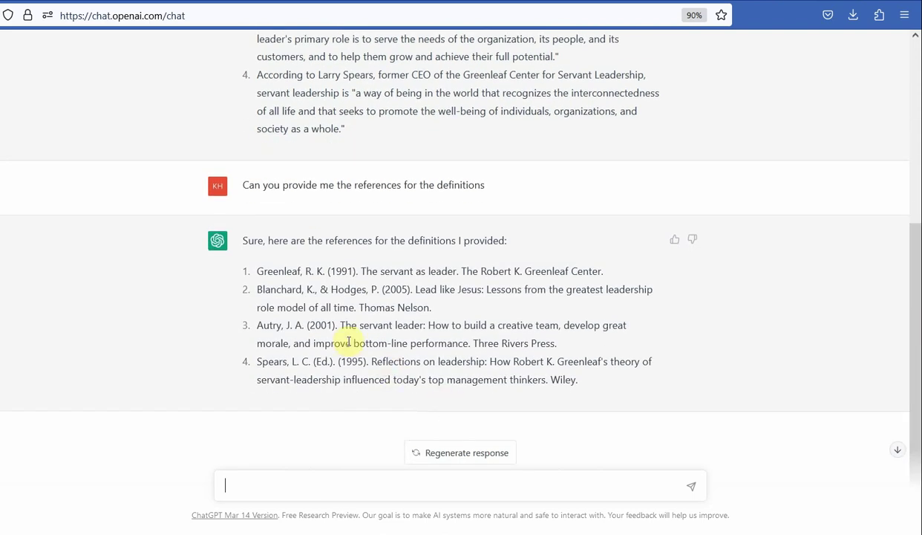
left_click_drag(339, 325, 555, 343)
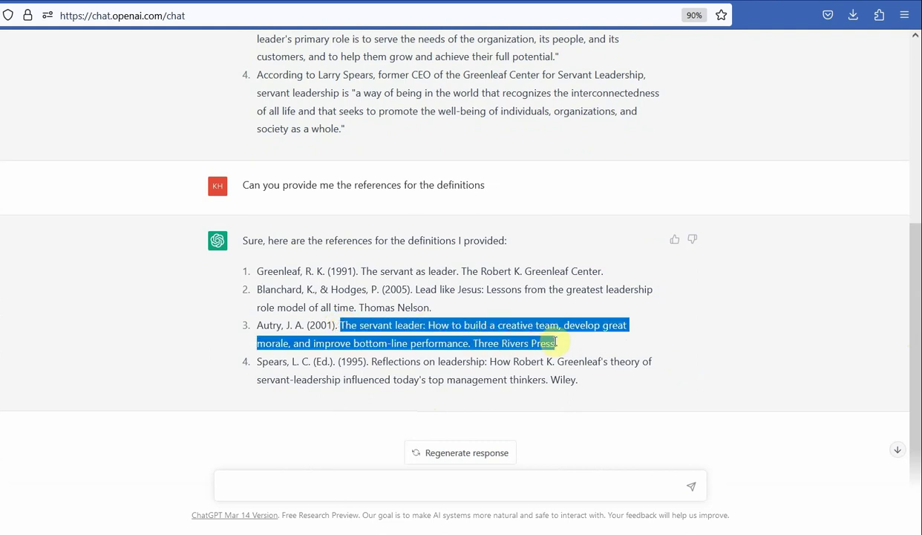
left_click(184, 289)
left_click_drag(918, 290, 917, 134)
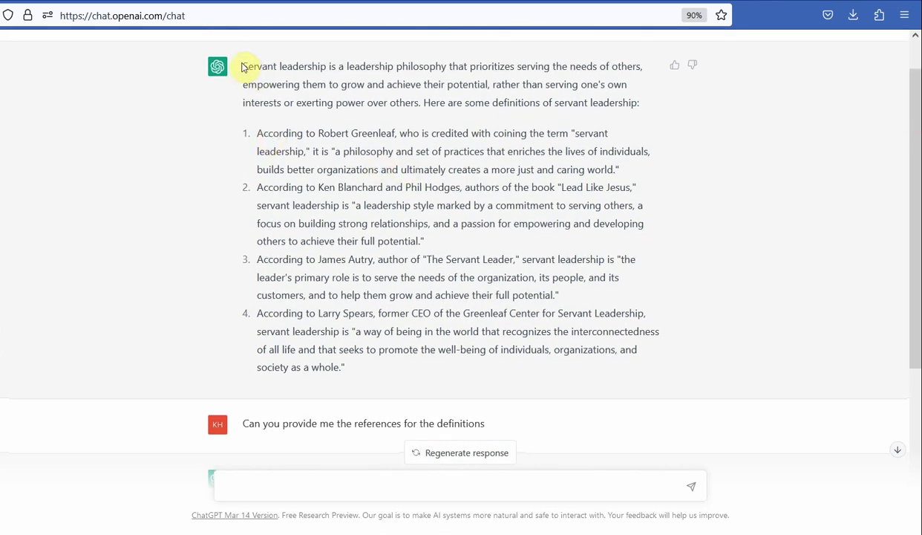
left_click_drag(245, 63, 531, 330)
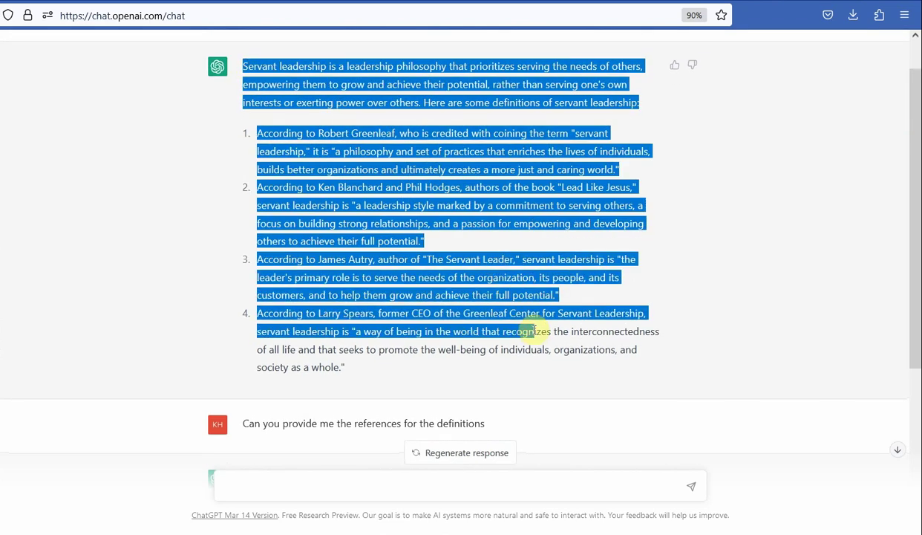
scroll(918, 323, "down", 3)
scroll(918, 323, "down", 2)
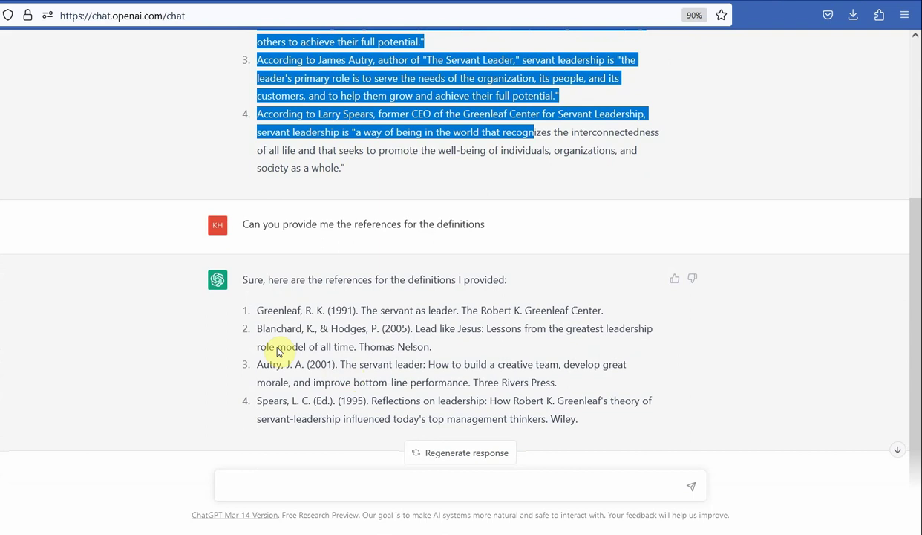
left_click_drag(242, 312, 447, 418)
left_click(586, 417)
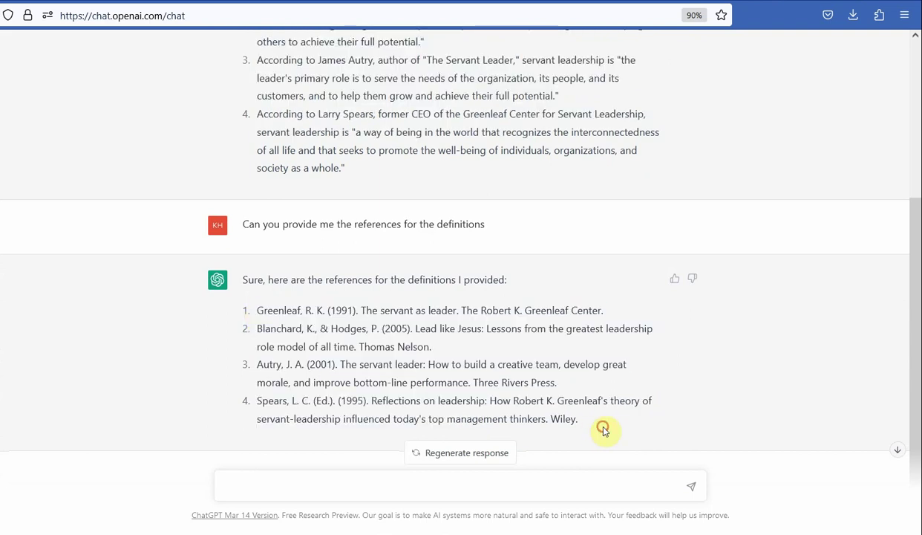
left_click(466, 488)
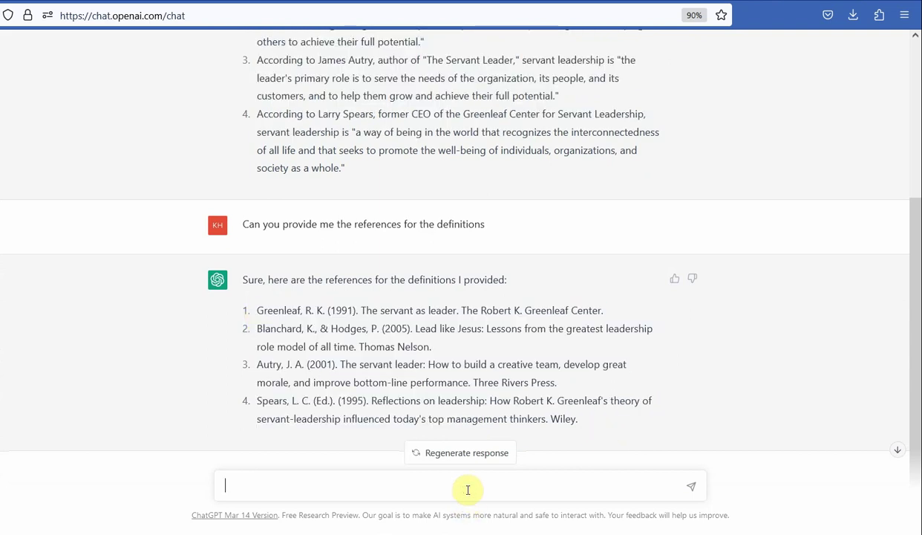
Step: Draft the question 'Why Servant Leadership can be an important leadership style for modern leaders?' without sending
type("Why Servant L")
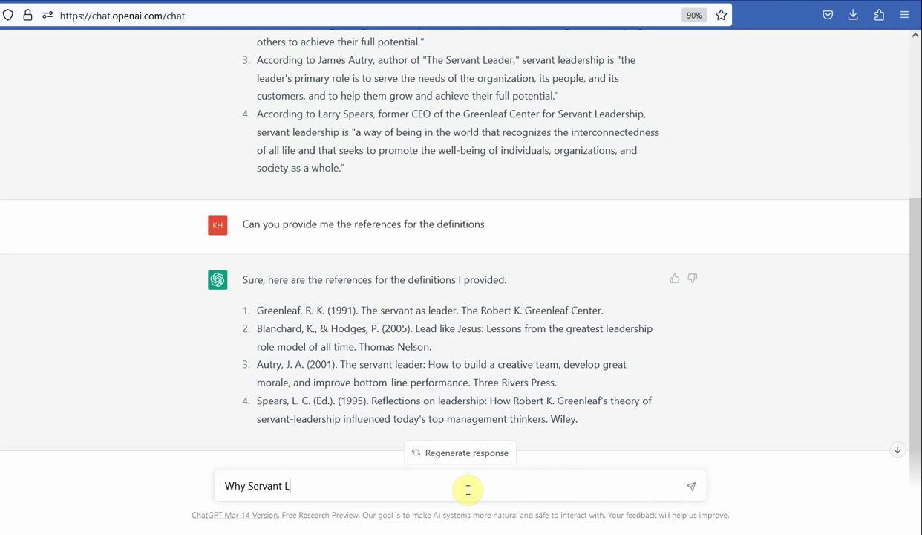
type("eadership cna")
key("BackSpace")
type("an be an im")
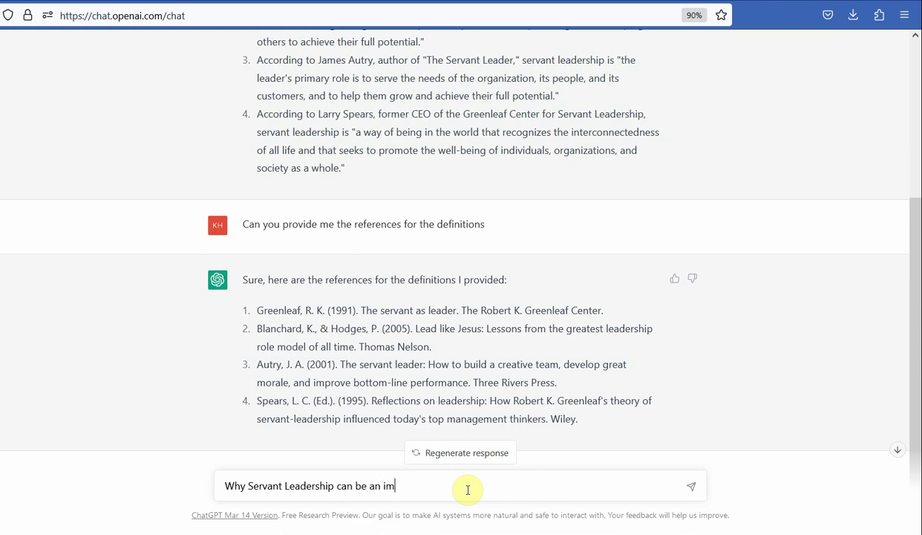
type("portant le")
type("adership sty;le ofr")
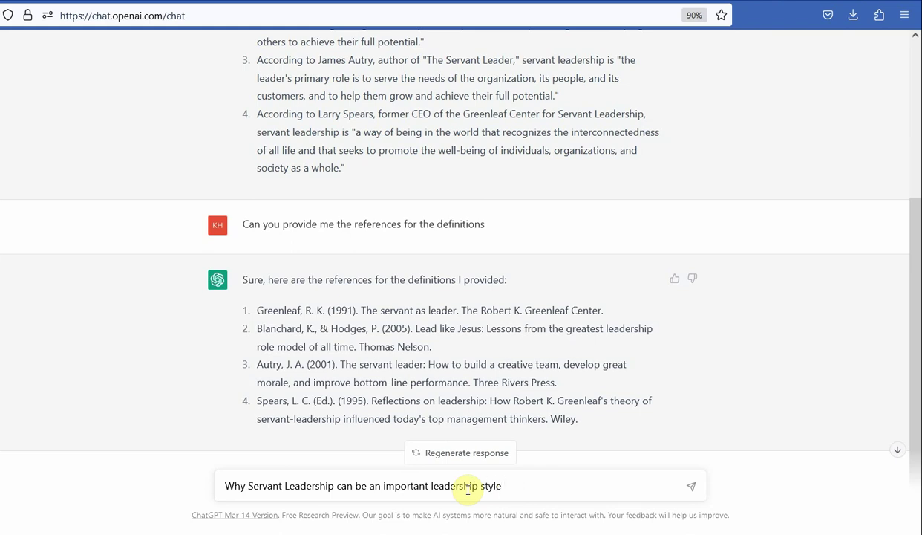
type("r modern leaders?")
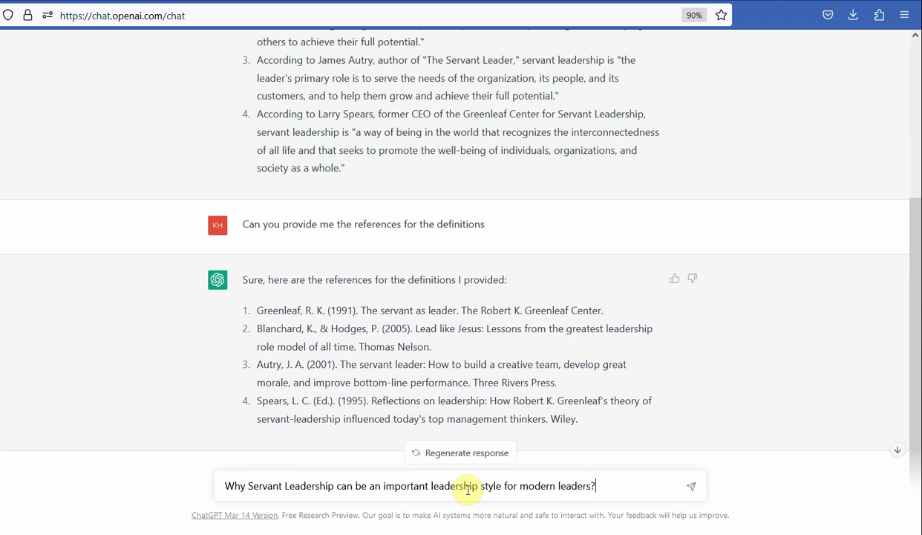
Step: Send the modern-leaders question so ChatGPT lists reasons like empowerment and collaboration
key("Return")
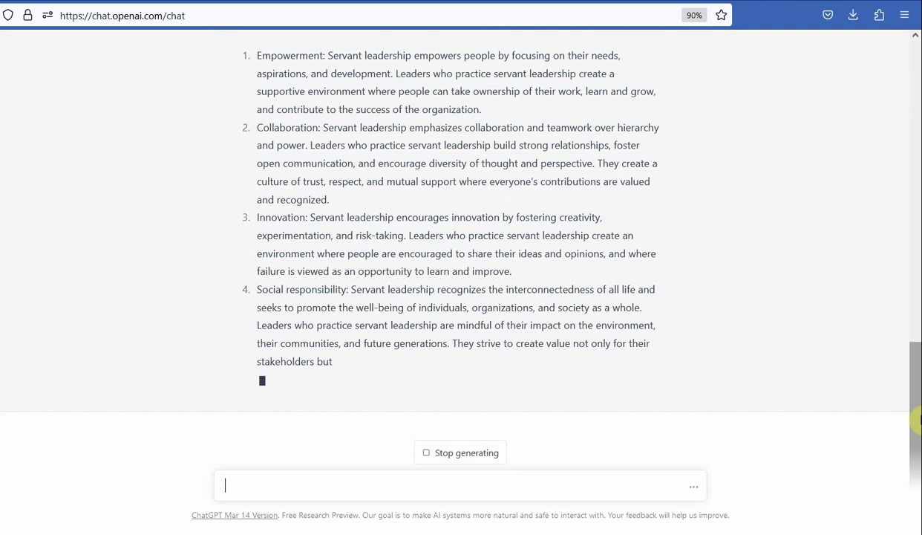
Step: Stop the reply after four reasons and start drafting the measurement-scales question
left_click(438, 459)
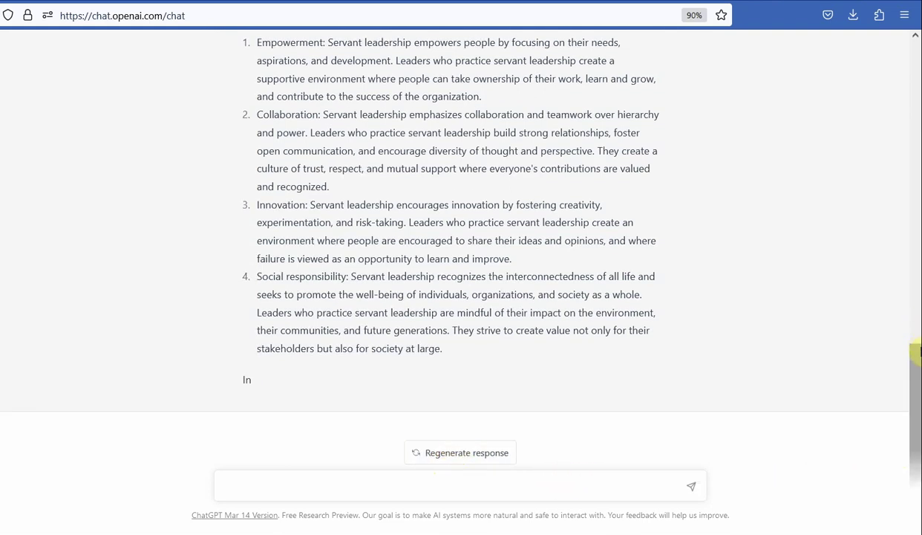
scroll(918, 361, "up", 2)
scroll(918, 362, "up", 2)
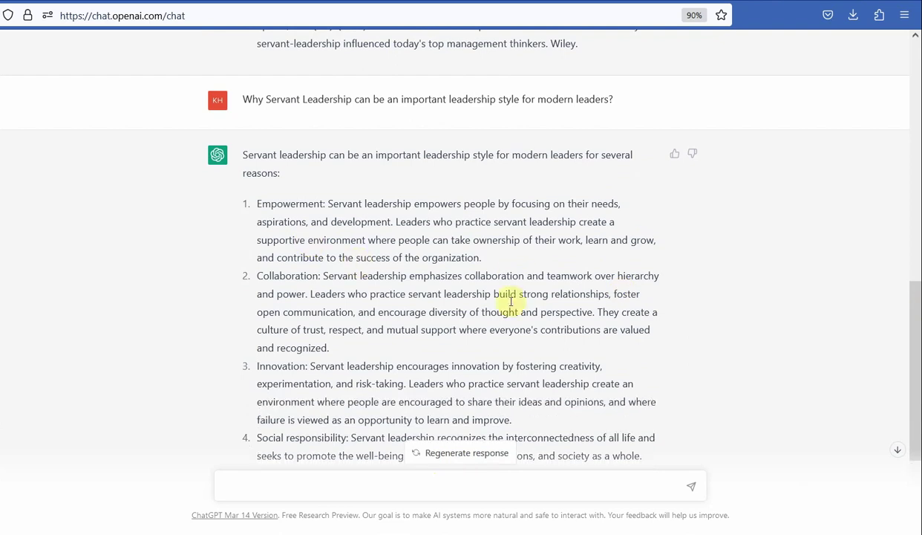
scroll(915, 349, "down", 4)
left_click(549, 478)
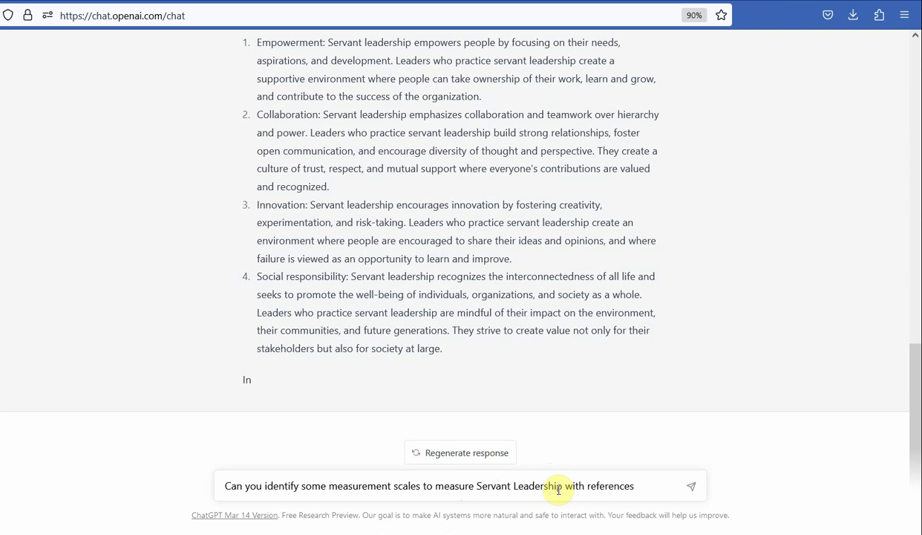
Step: Send the question asking for servant leadership measurement scales with references
key("Return")
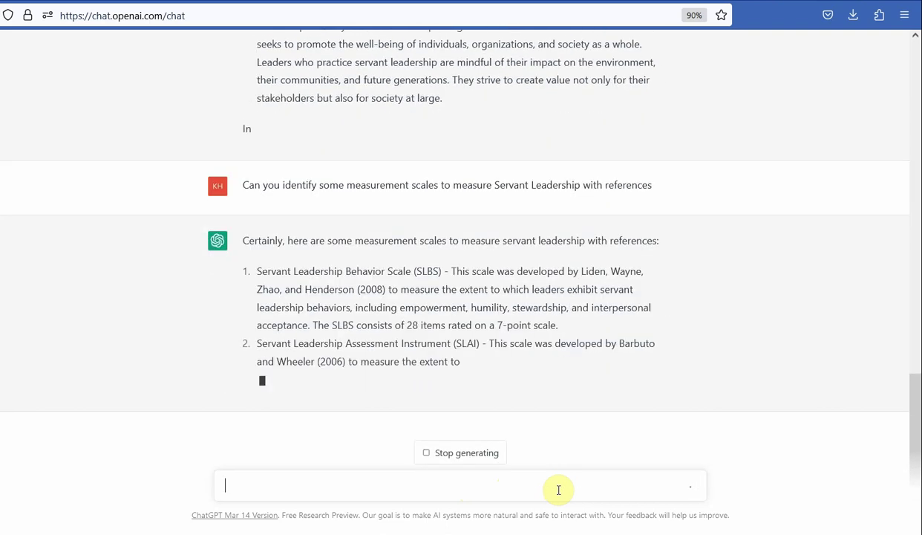